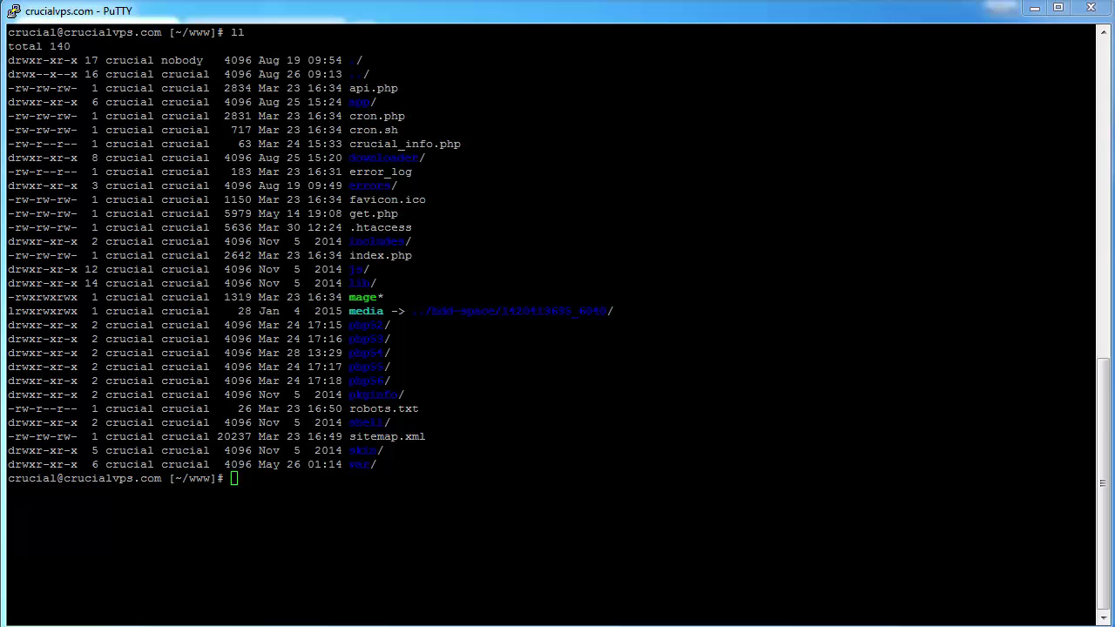
Step: Change into the app folder and list its contents with ls -al
text(cd )
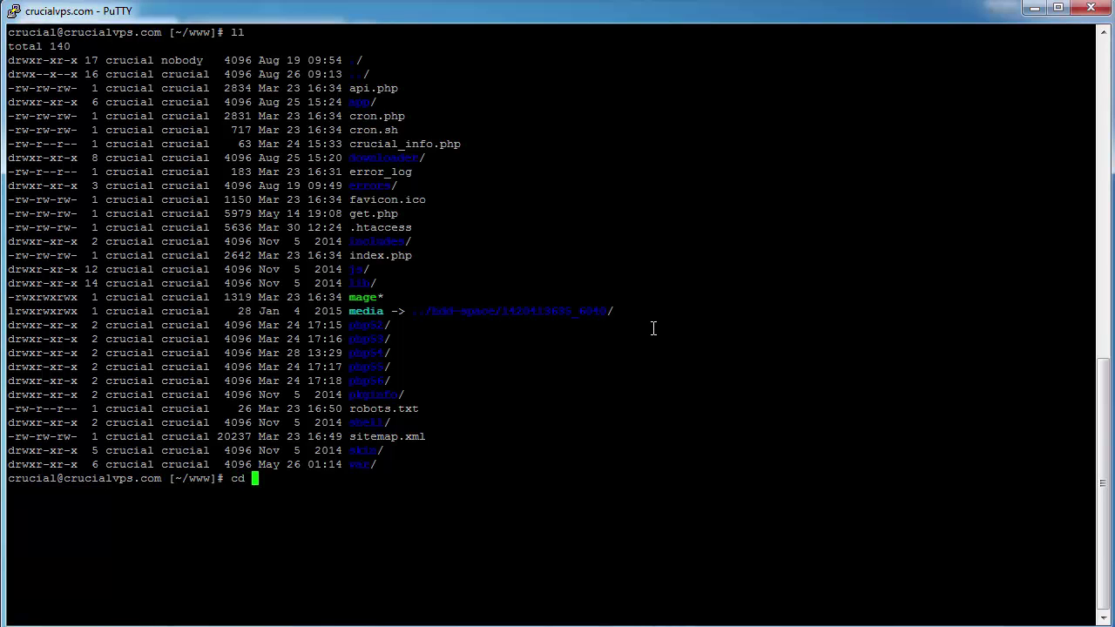
text(ap)
key(Tab)
key(Return)
text(ls -al)
key(Return)
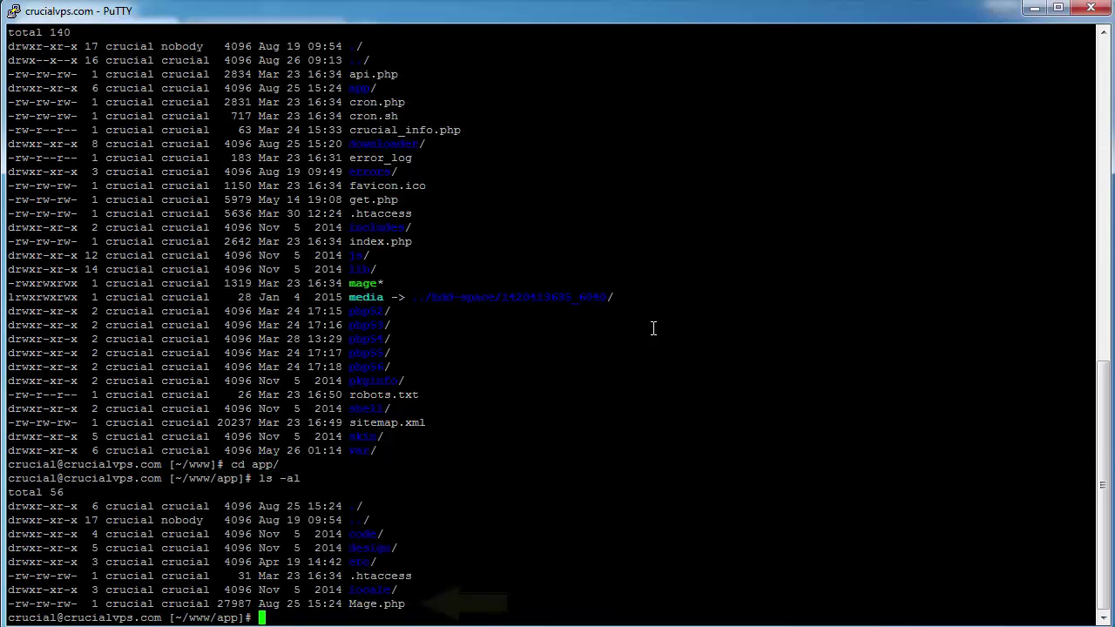
Step: Delete Mage.php with rm -rf and relist the folder to confirm it is gone
text(rm -r)
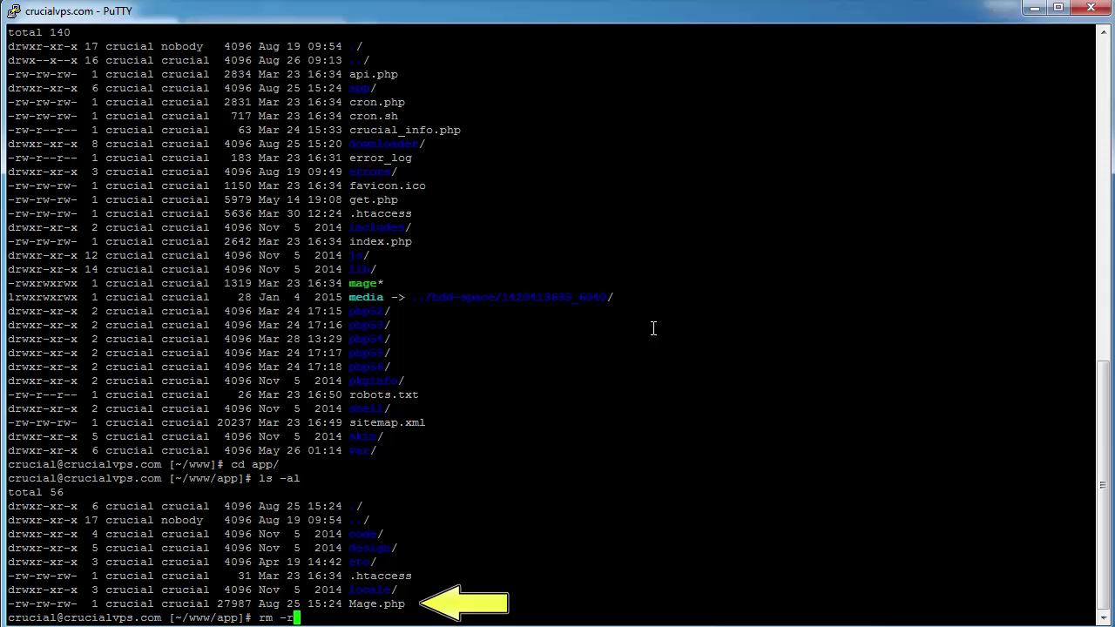
text(f Mag)
key(Tab)
key(Return)
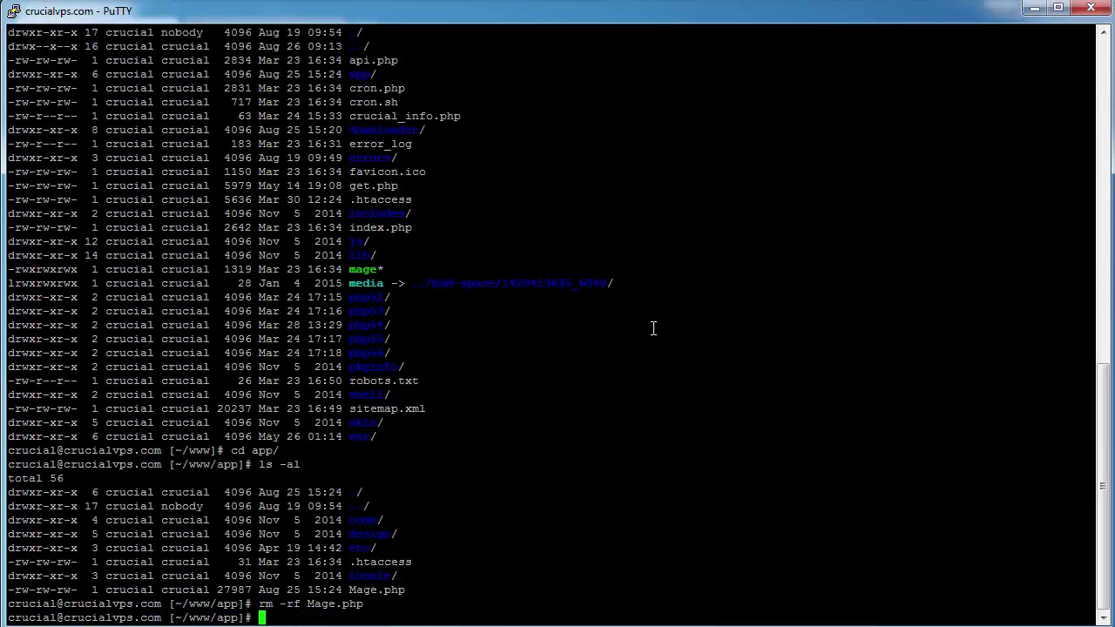
text(ls -al)
key(Return)
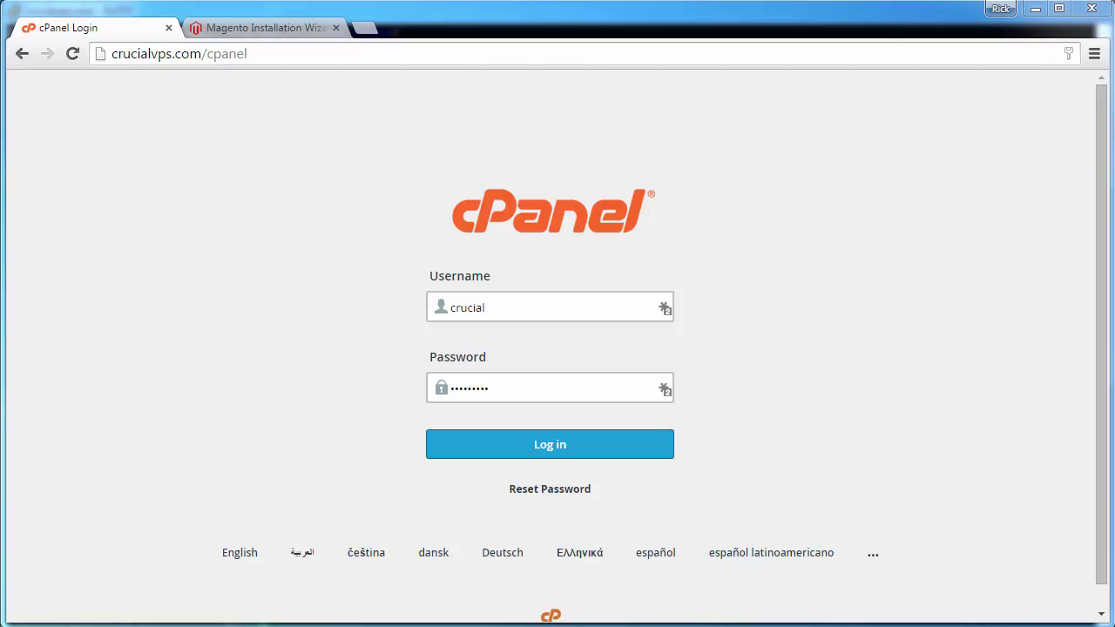
Step: Log in to cPanel and highlight the red 'Backups not active' notice on the dashboard
click(560, 447)
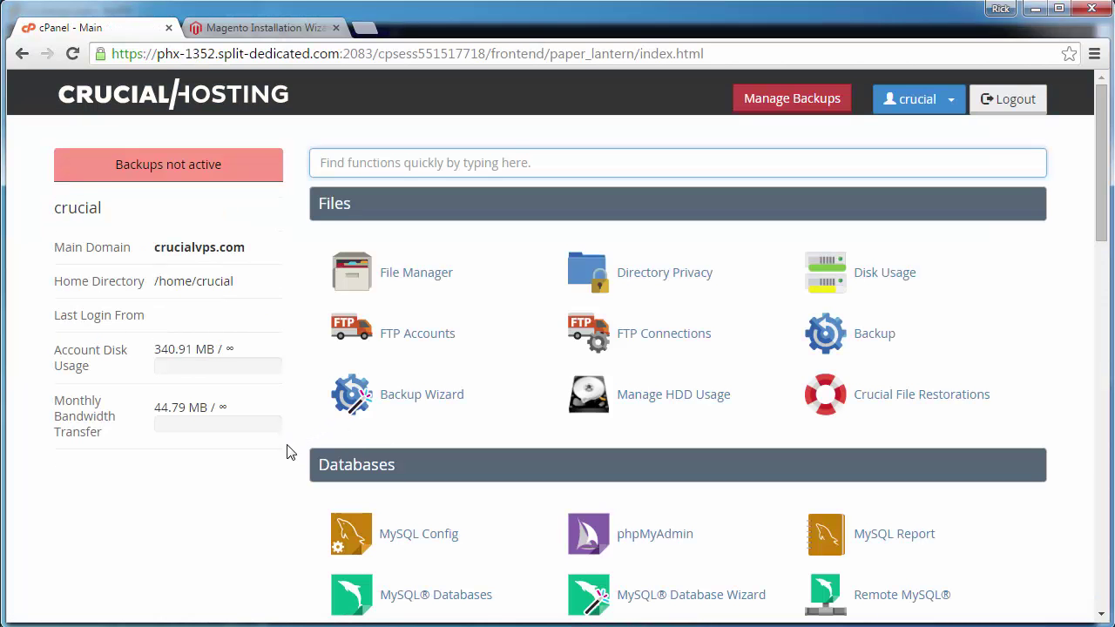
drag(229, 165, 103, 165)
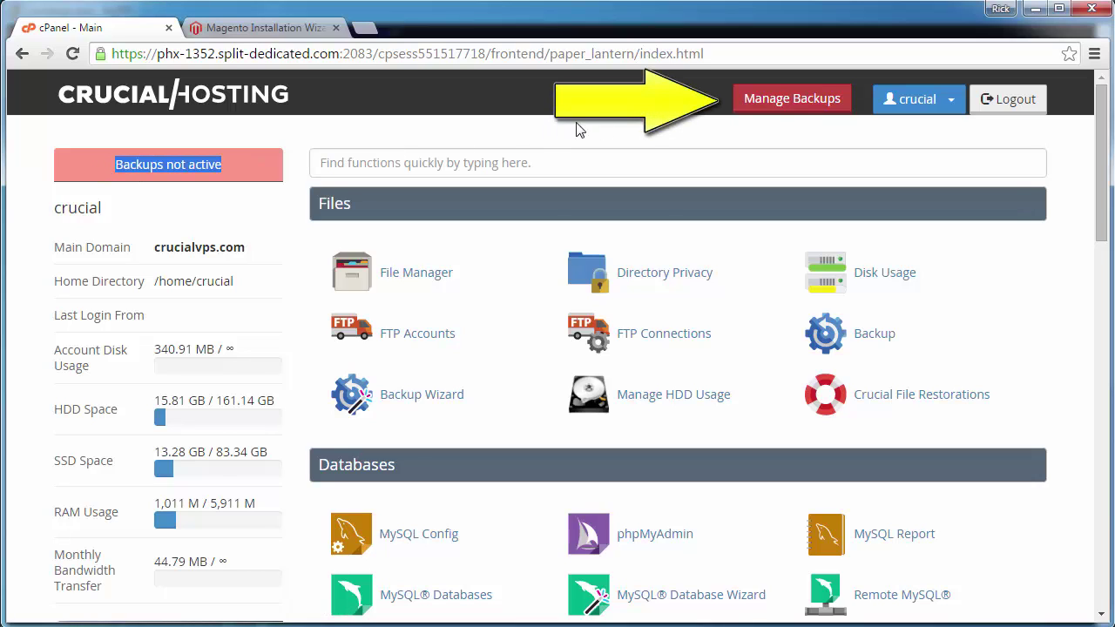
Step: Open Manage Backups and review the Basic ($59/year) and Premium ($199/year) plans
click(800, 103)
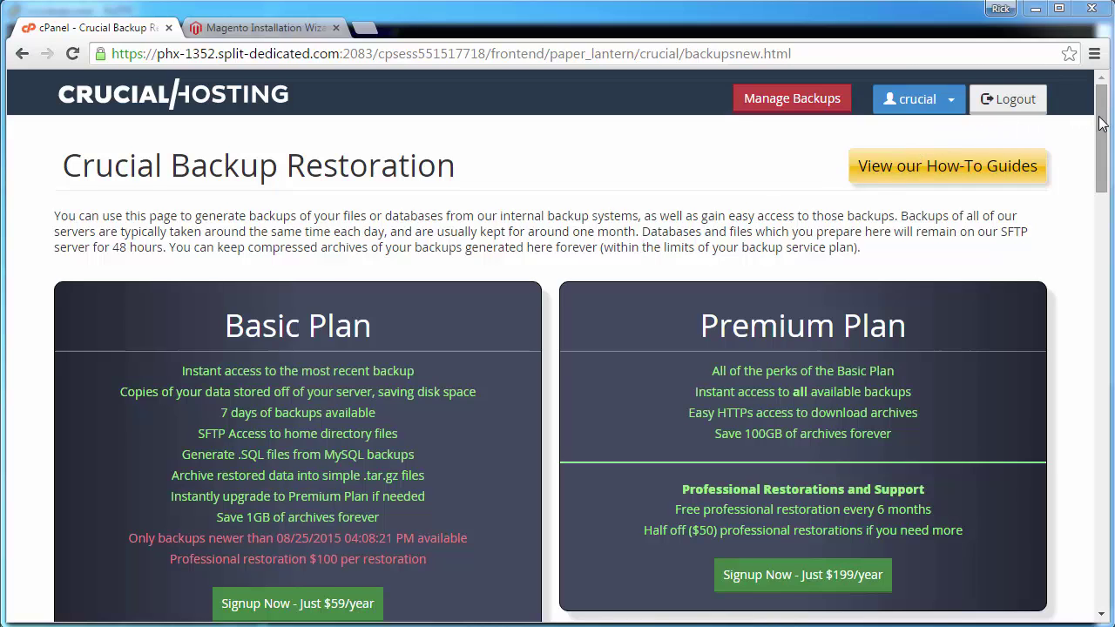
drag(1109, 123, 1101, 153)
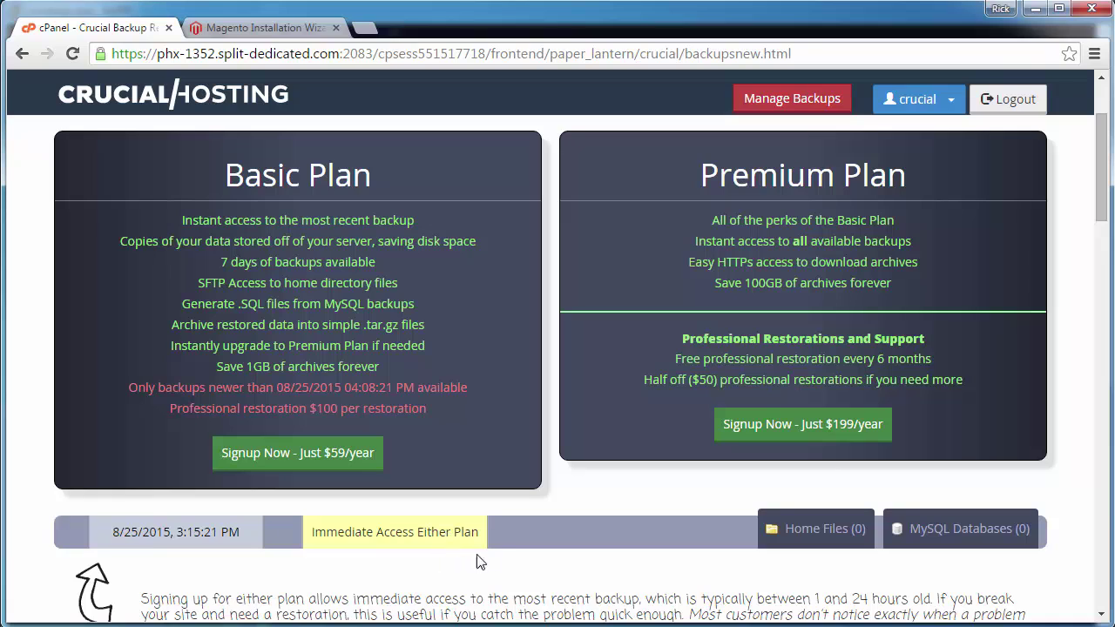
drag(1105, 209, 1105, 170)
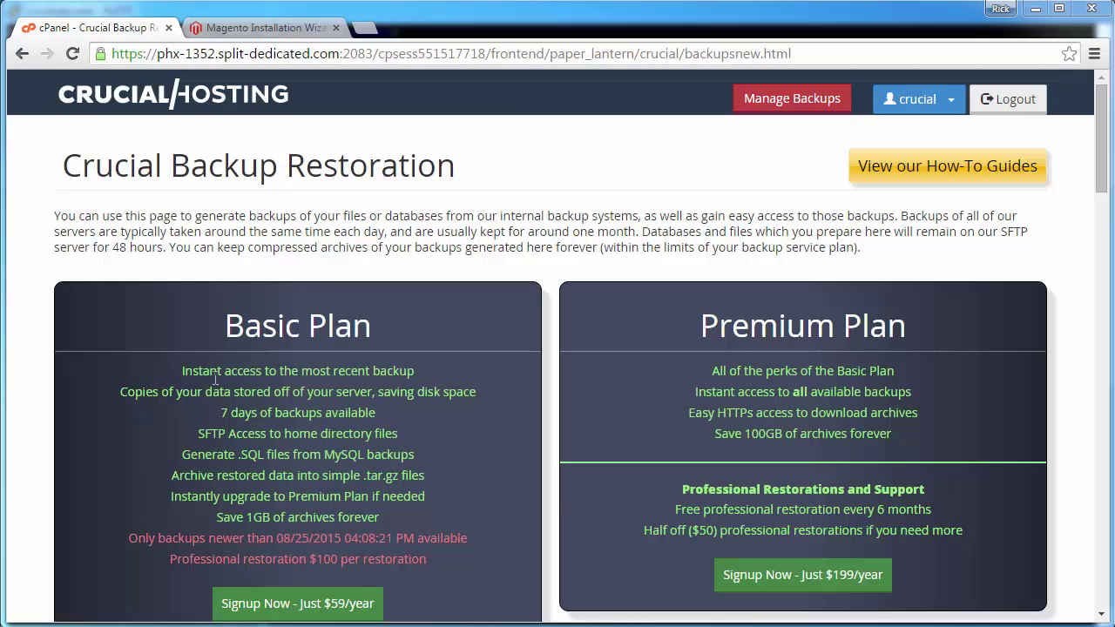
Step: Sign up for the $199/year Premium plan, authorizing with the card's last four digits
click(784, 577)
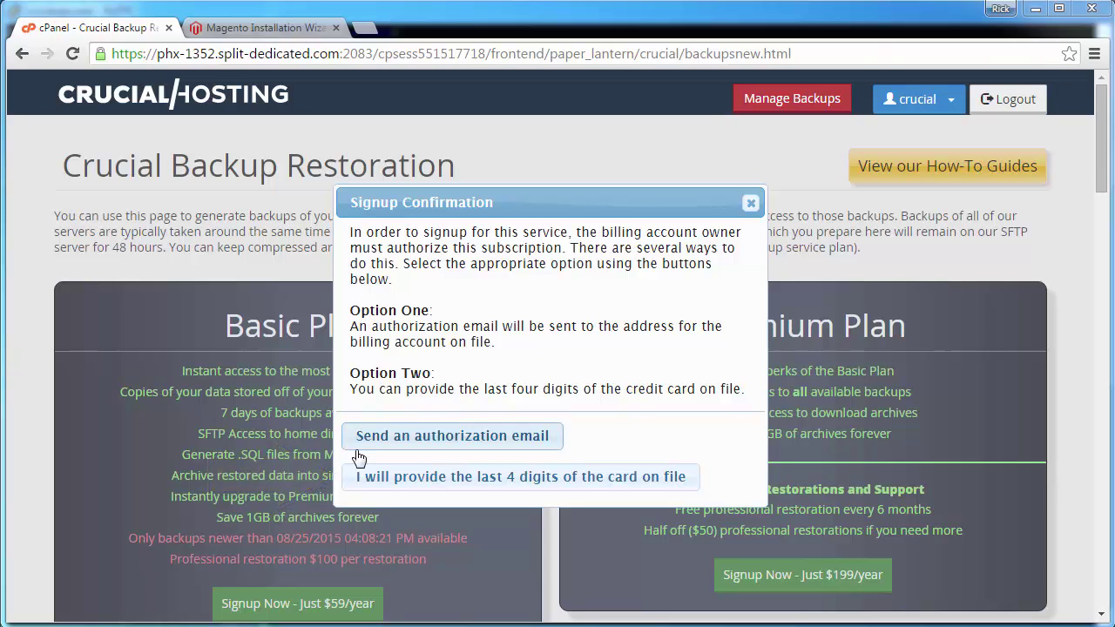
click(390, 479)
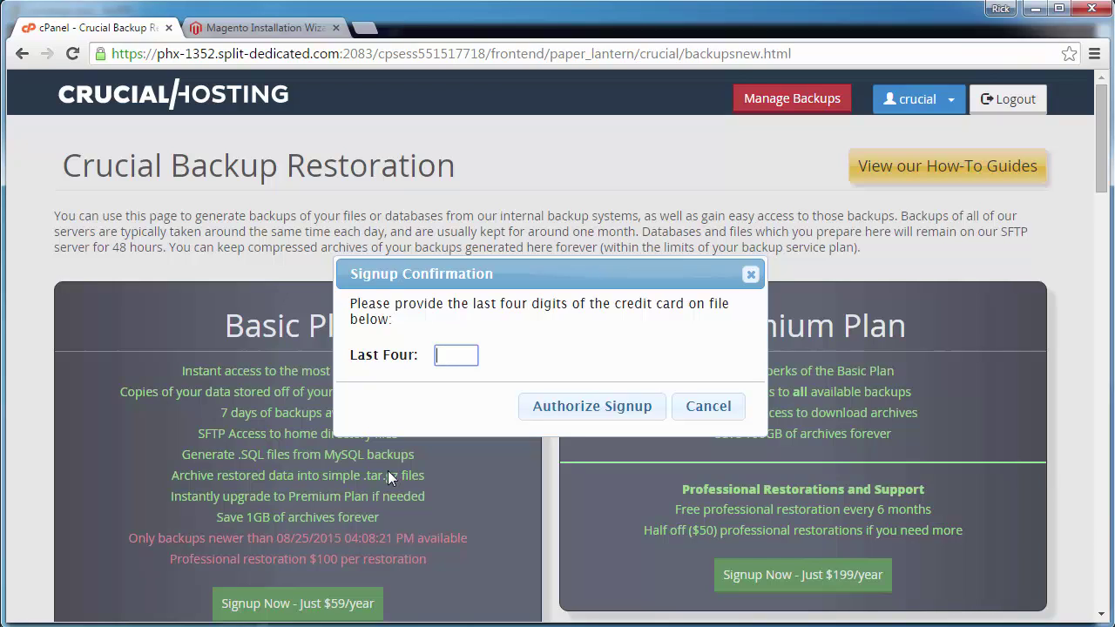
click(599, 412)
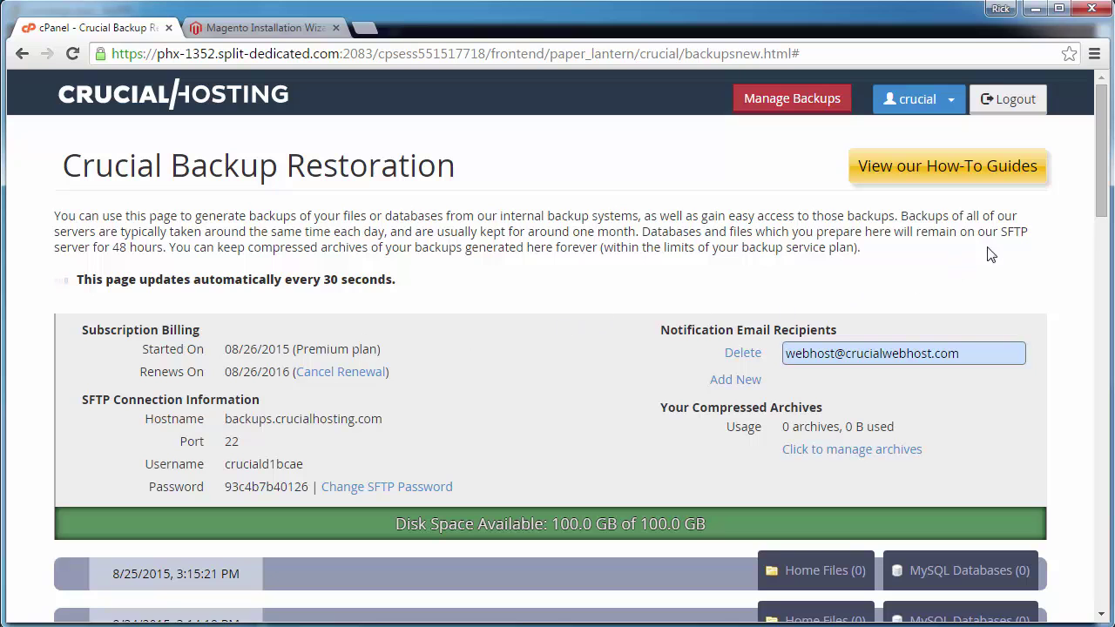
Step: Scroll past Subscription Billing and SFTP Connection Information to the dated daily backup rows
mouse_move(1106, 206)
mouse_down()
mouse_move(1107, 589)
mouse_move(1107, 195)
mouse_up()
drag(1104, 202, 1096, 250)
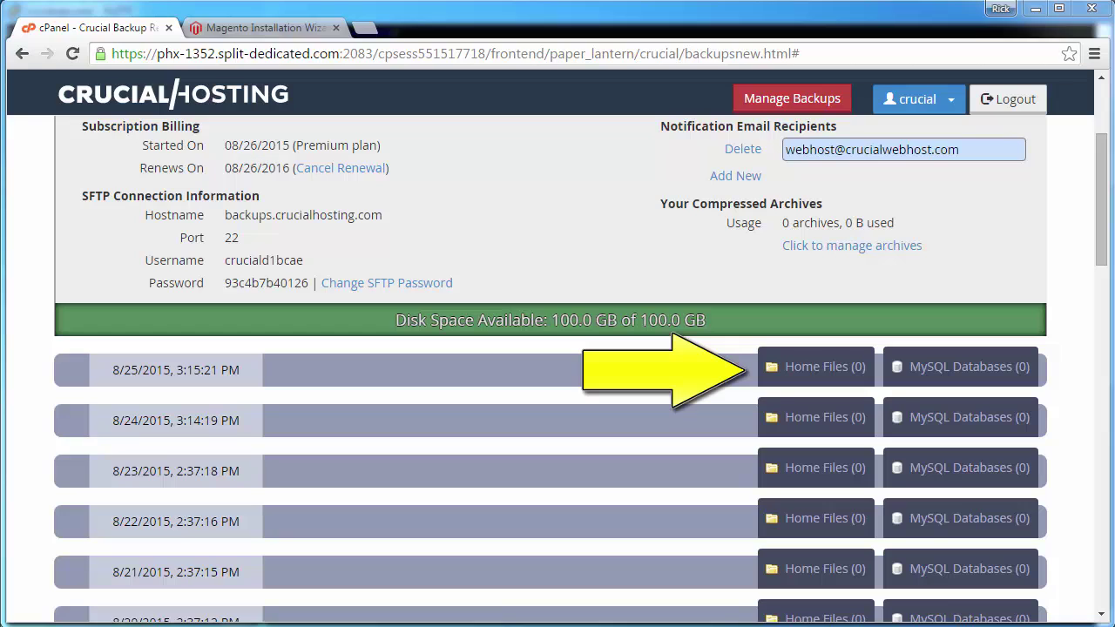
Step: Restore only the public_html/app directory from the 8/25/2015 Home Files backup
click(773, 369)
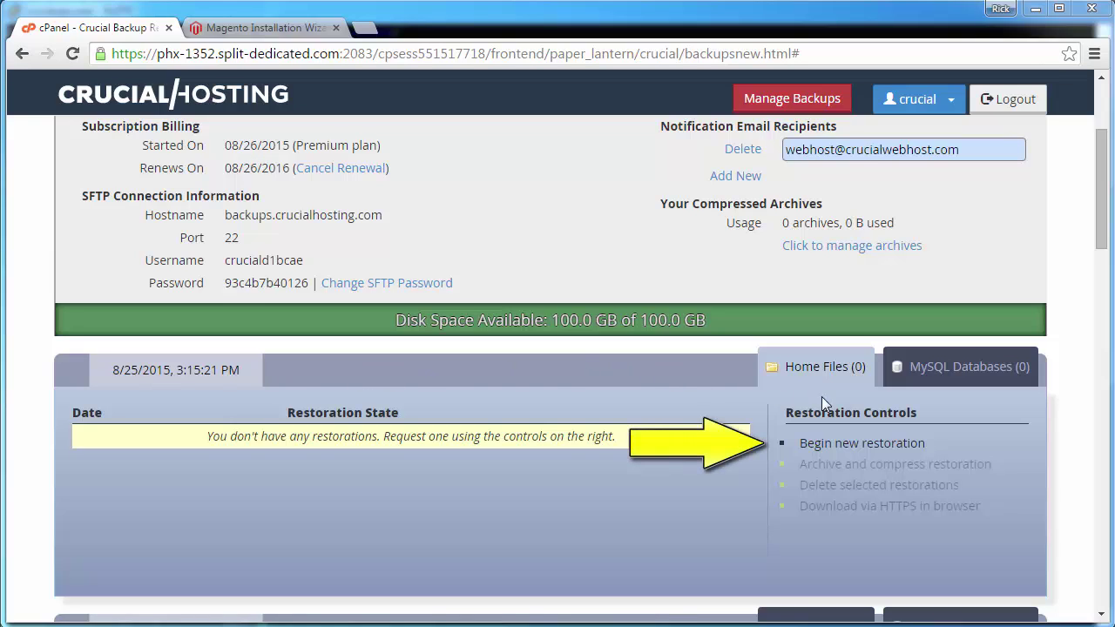
click(868, 442)
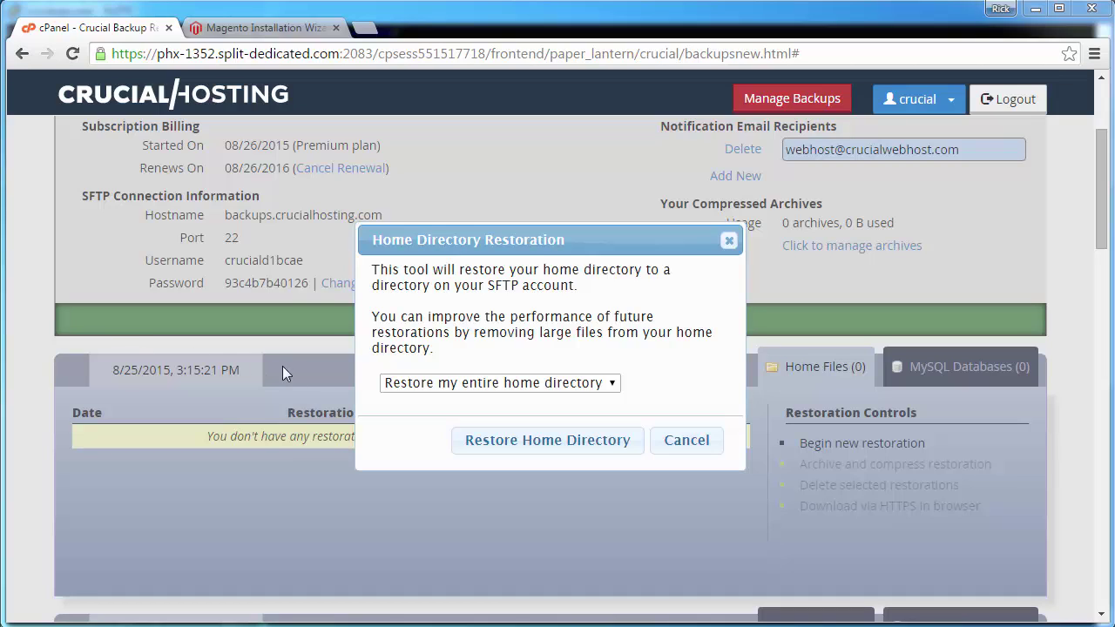
click(436, 383)
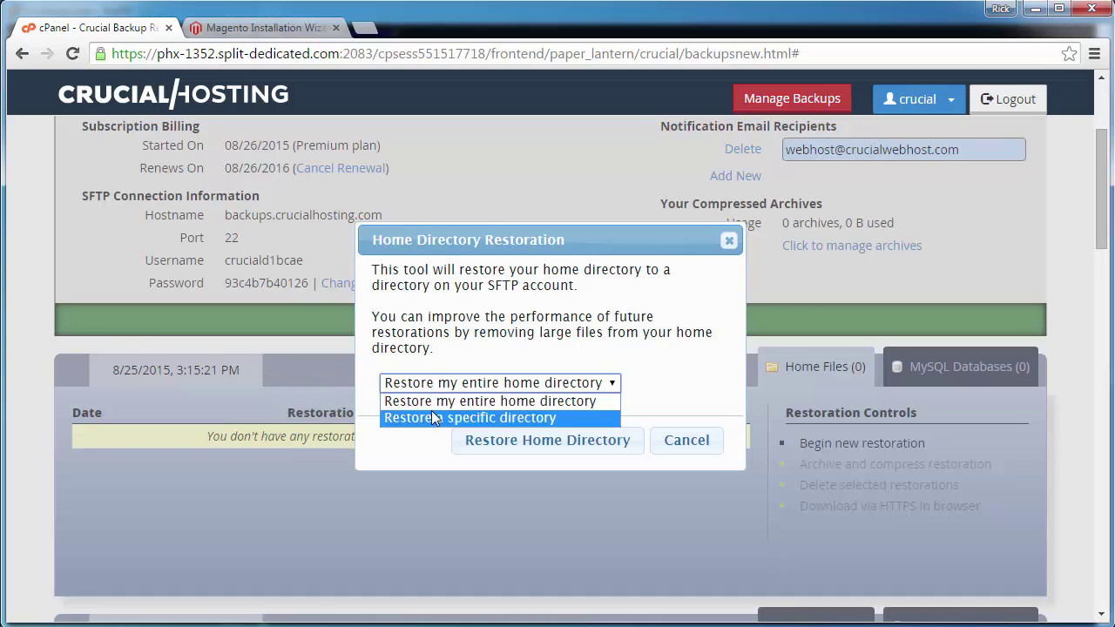
click(436, 418)
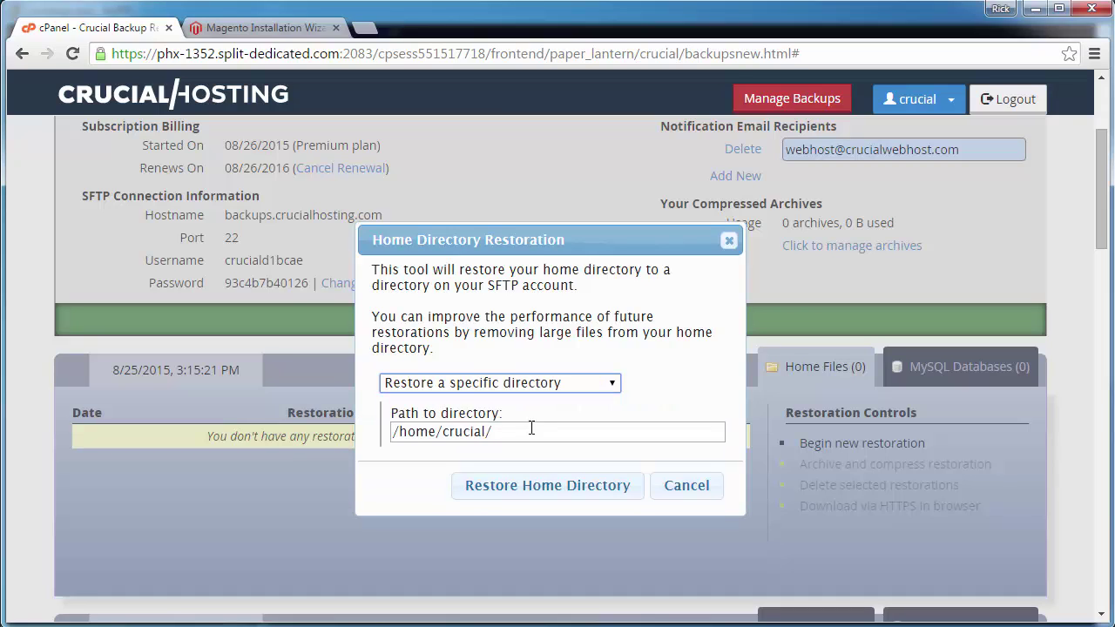
drag(532, 429, 384, 430)
text(/home/crucial/public_html/app/)
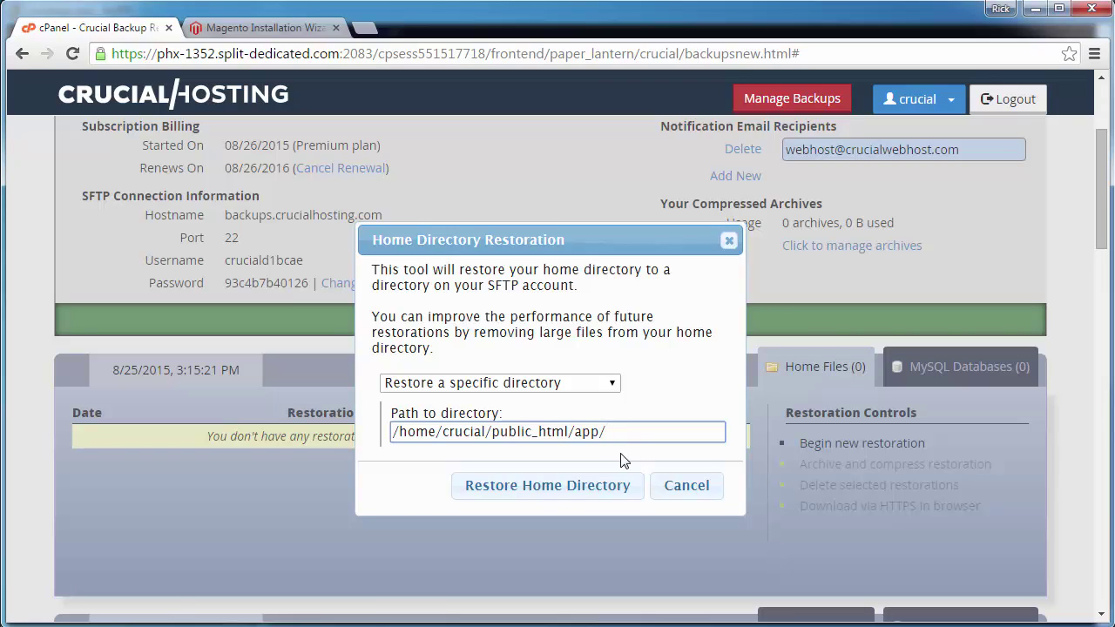
click(584, 492)
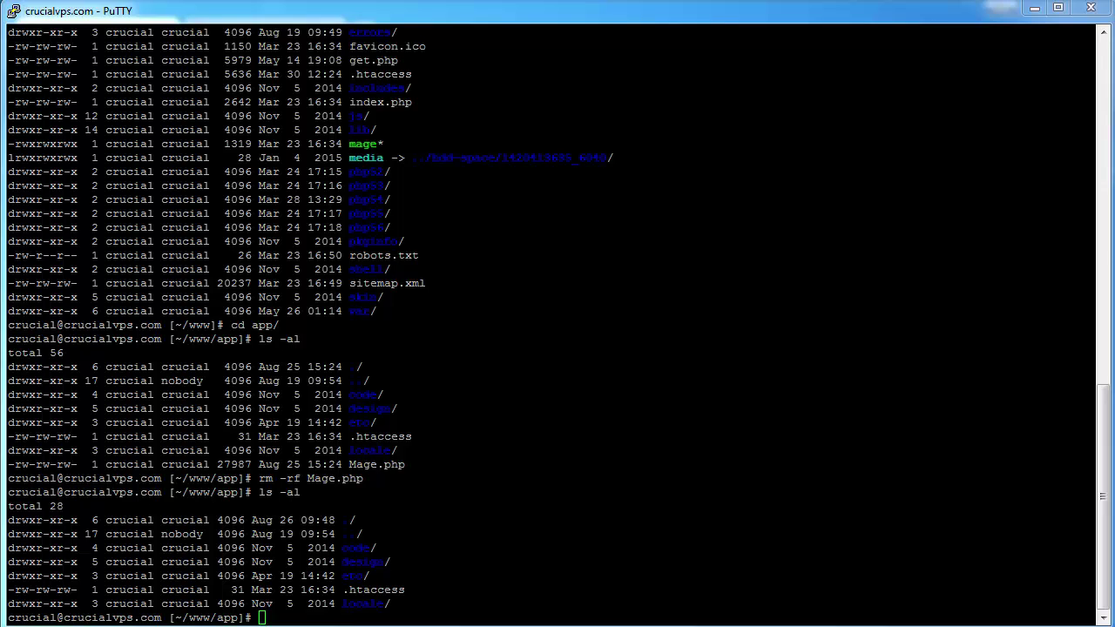
Step: Connect over SFTP to backups.crucialhosting.com and log in with the account password
right_click(538, 579)
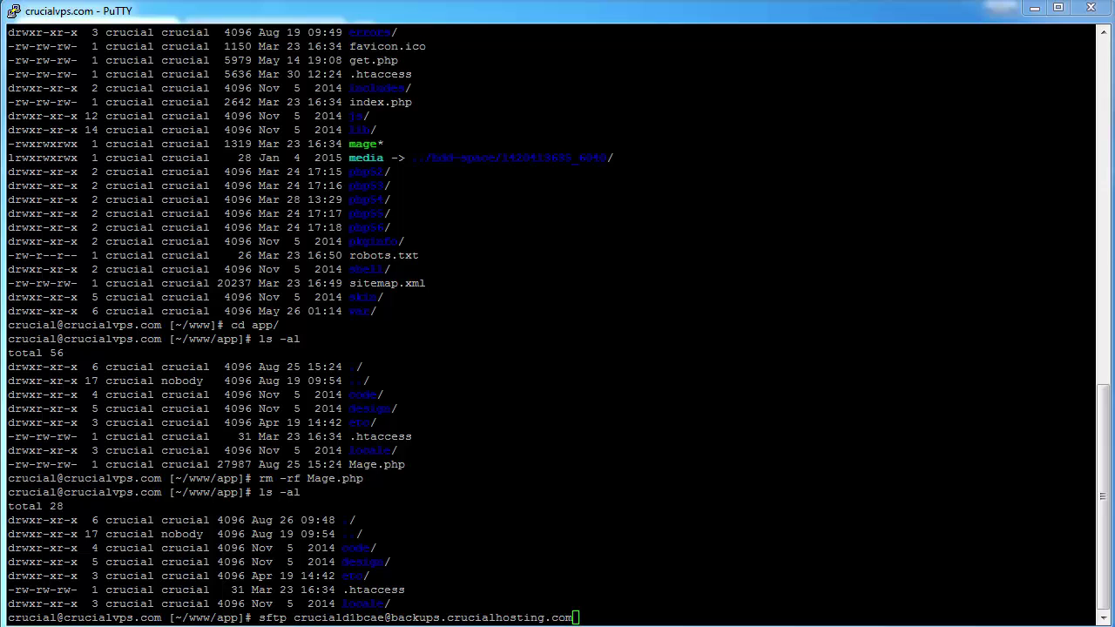
click(541, 390)
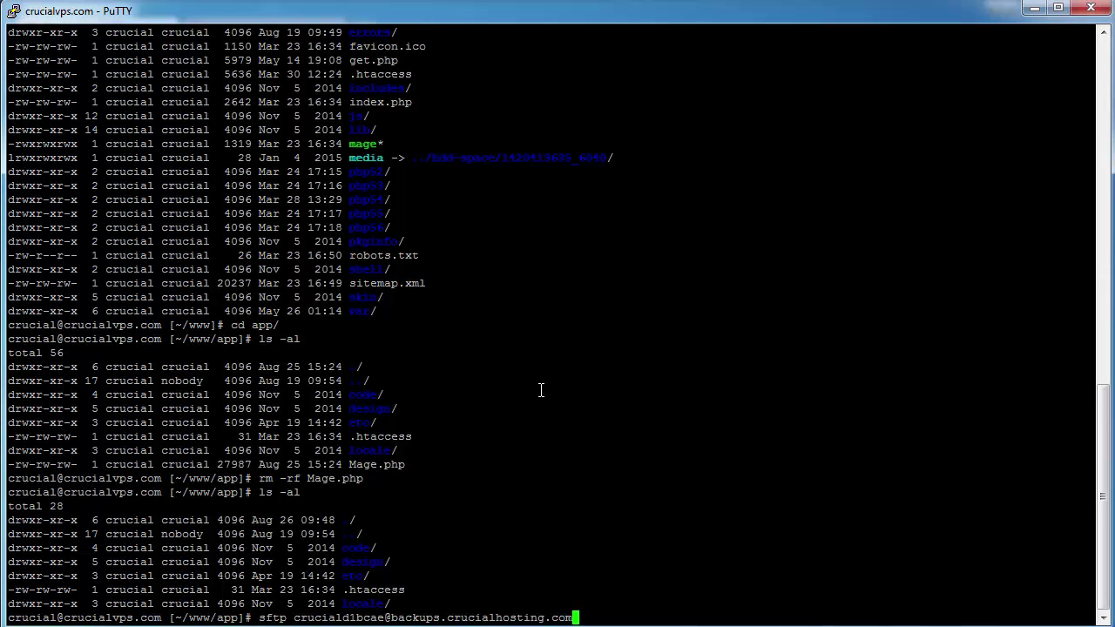
key(Return)
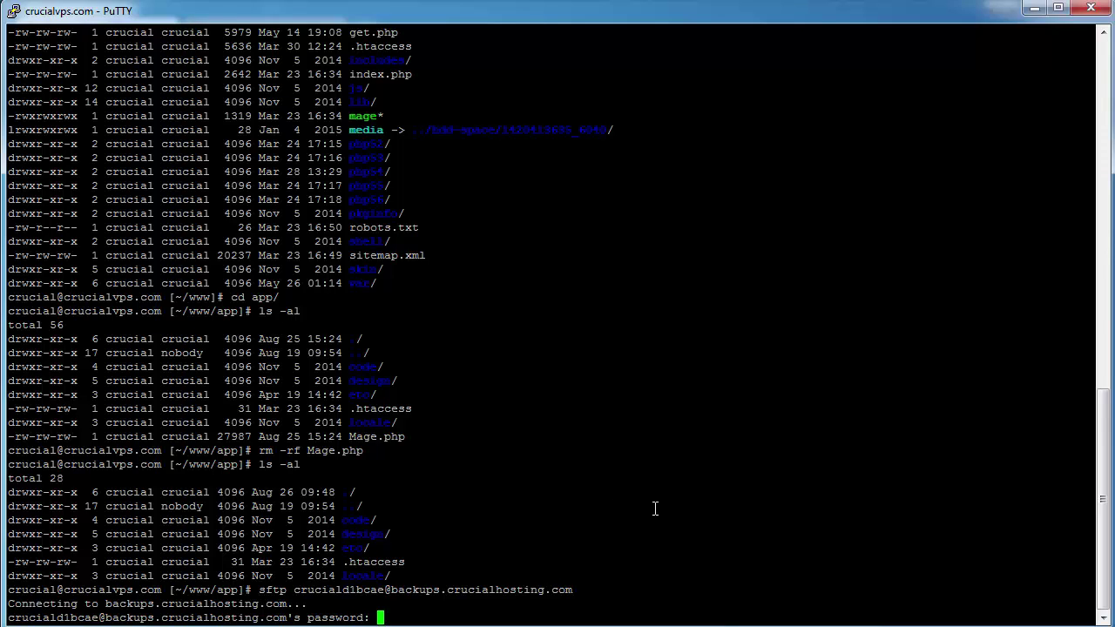
key(Return)
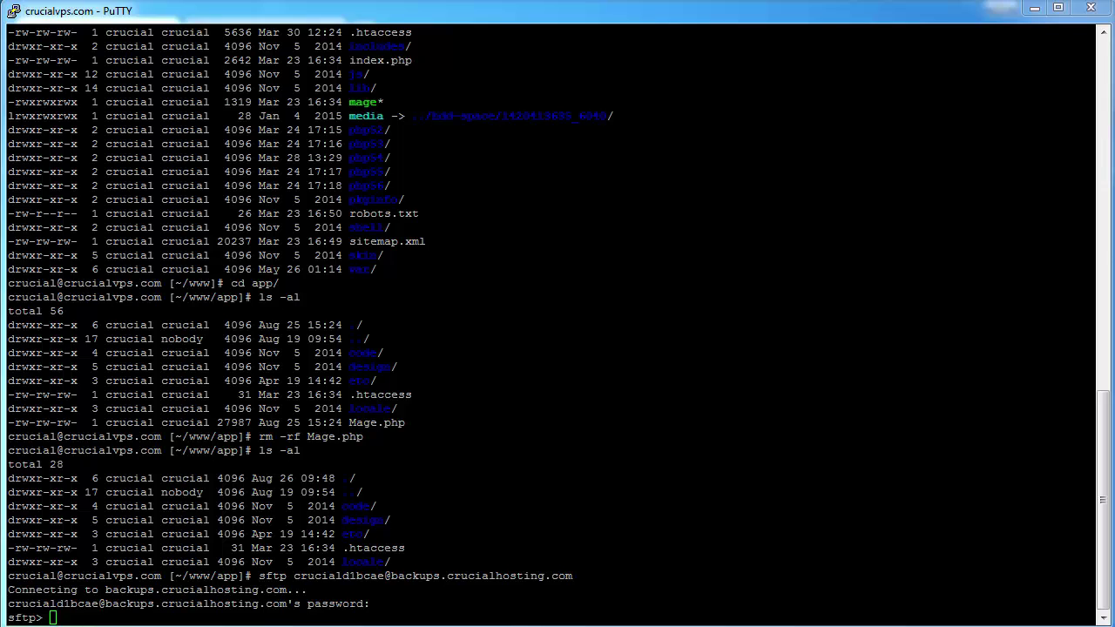
Step: List the backup server's top-level folders: archives, databases and home
click(442, 442)
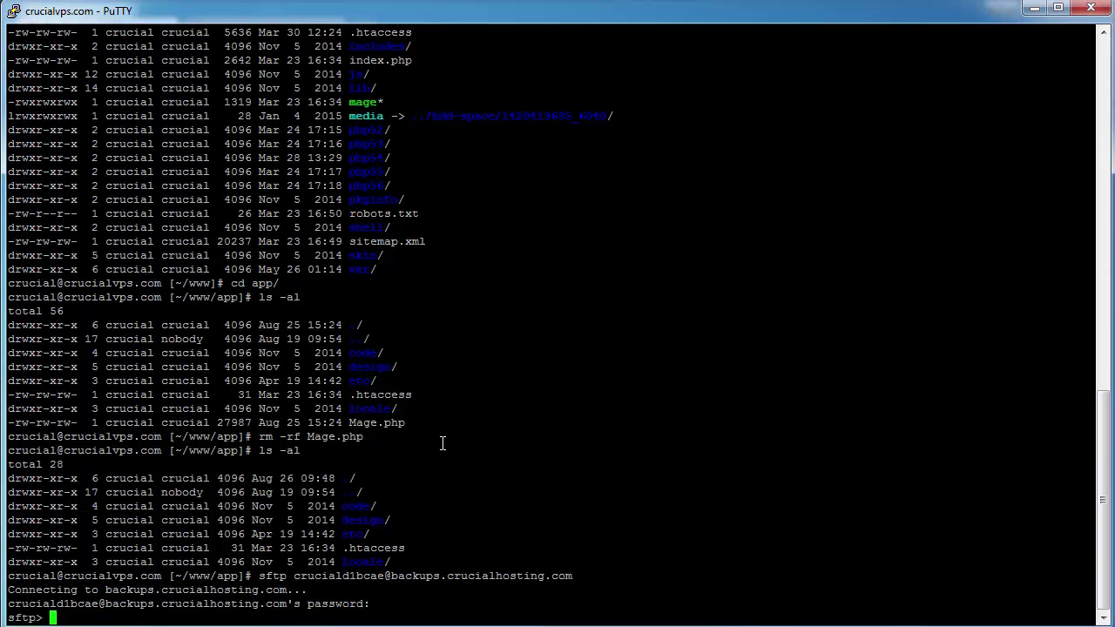
text(ls)
key(Return)
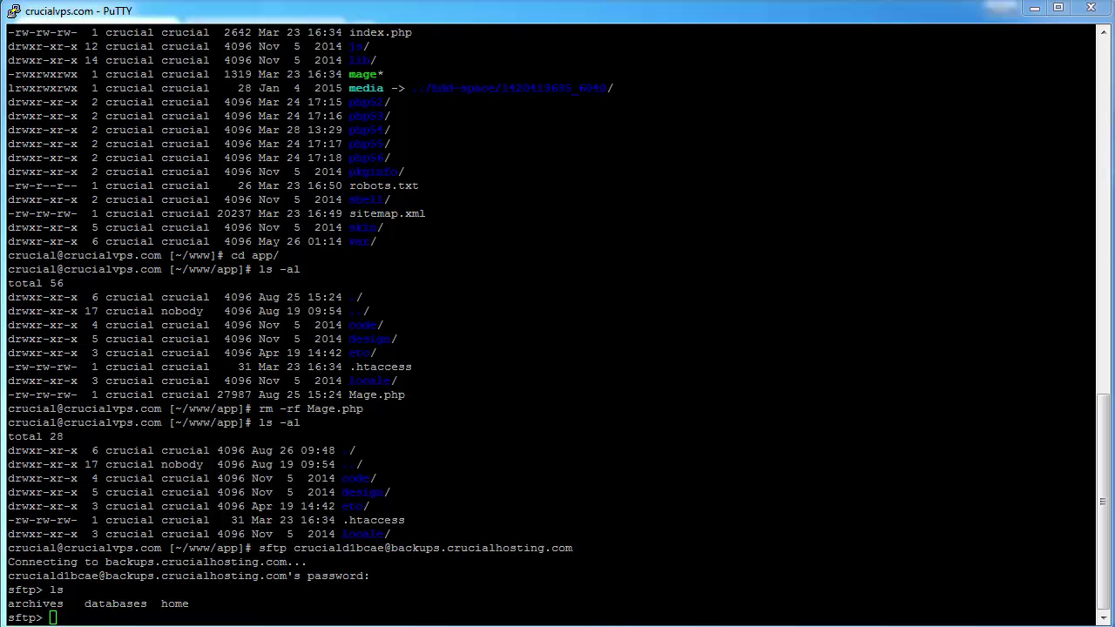
Step: Change into the home folder on the backup server and list its contents
click(375, 526)
text(cd /home)
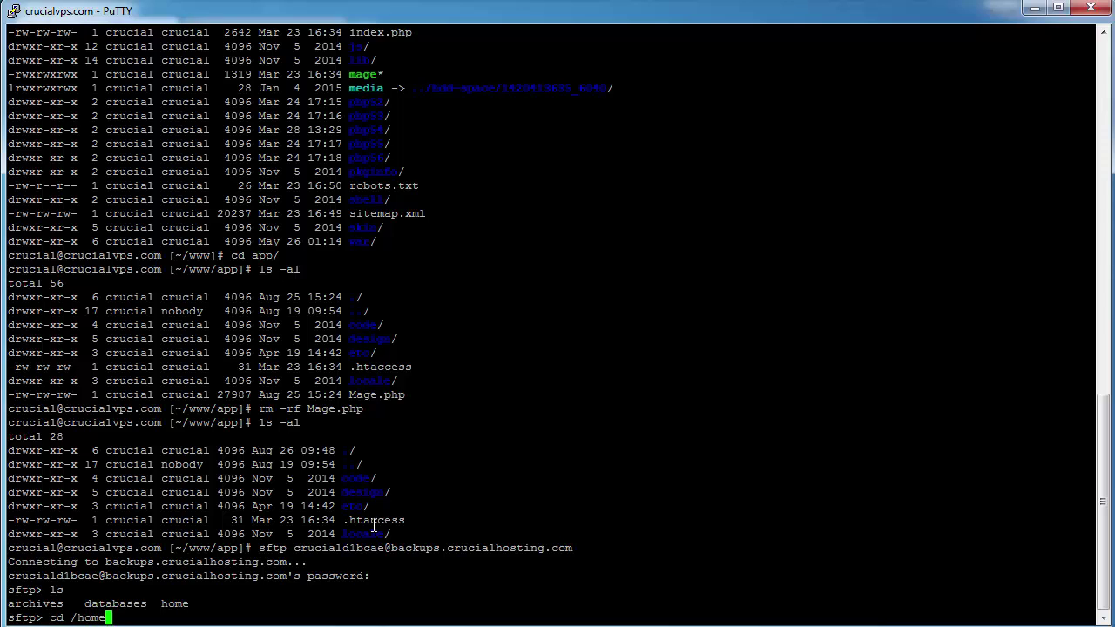
key(BackSpace)
key(BackSpace)
key(BackSpace)
key(BackSpace)
text(home)
key(Return)
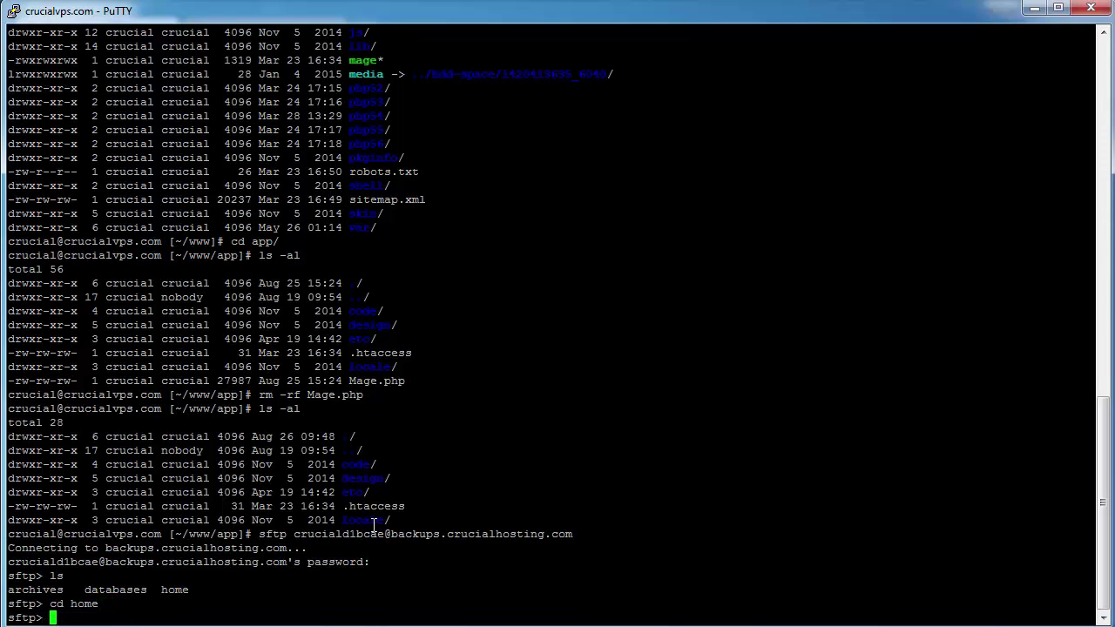
text(ls)
key(Return)
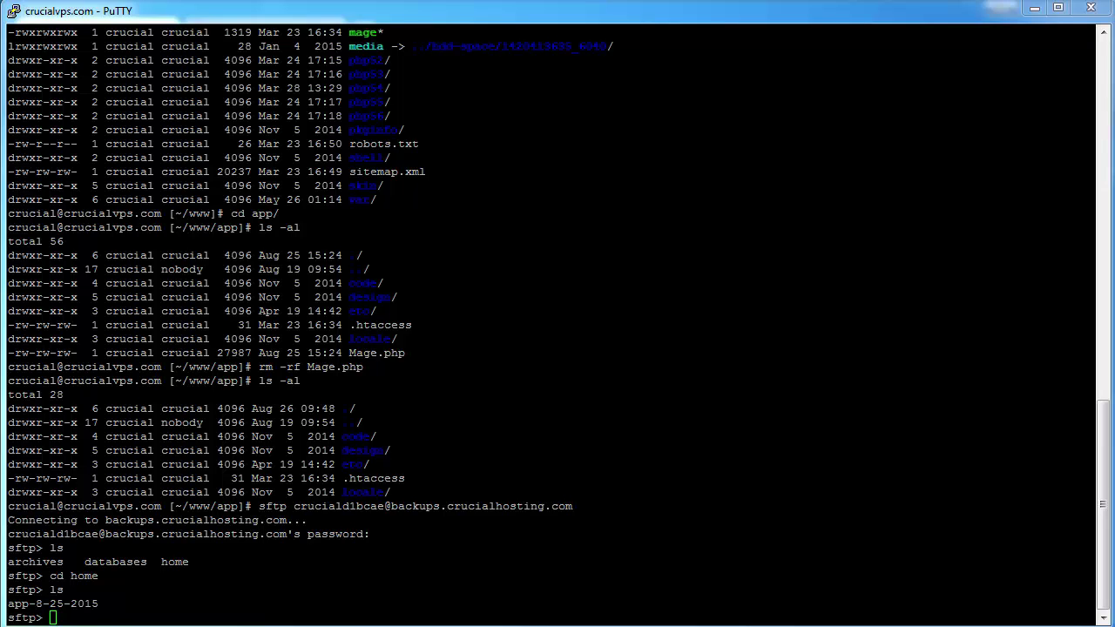
Step: Enter the app-8-25-2015 backup folder and list its files, including Mage.php
text(cd app-8-25-2015)
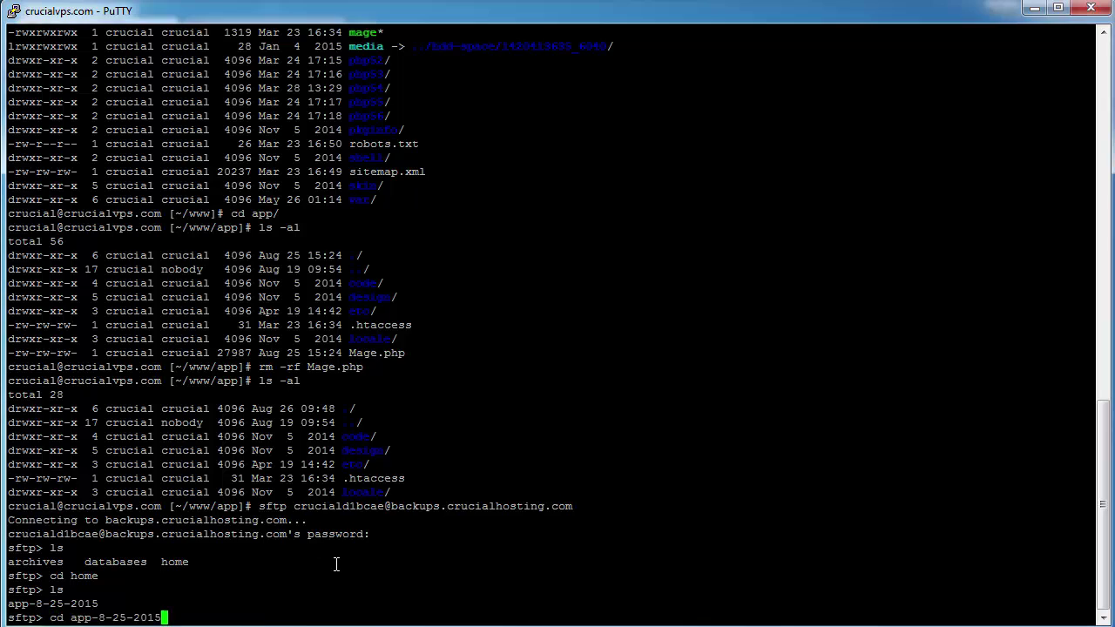
key(Return)
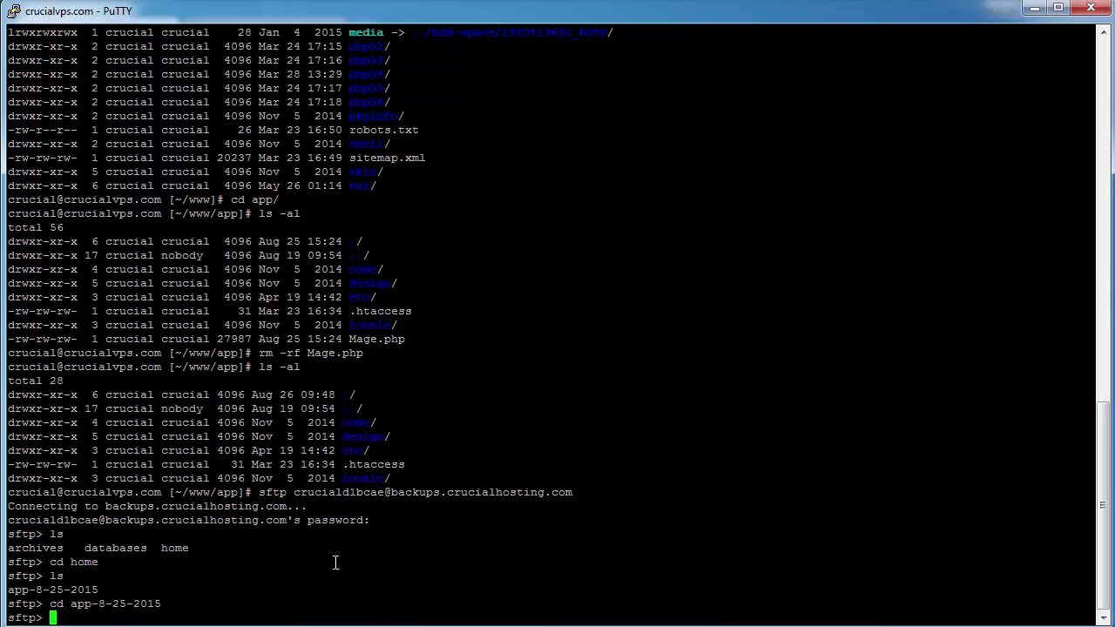
text(ls)
key(Return)
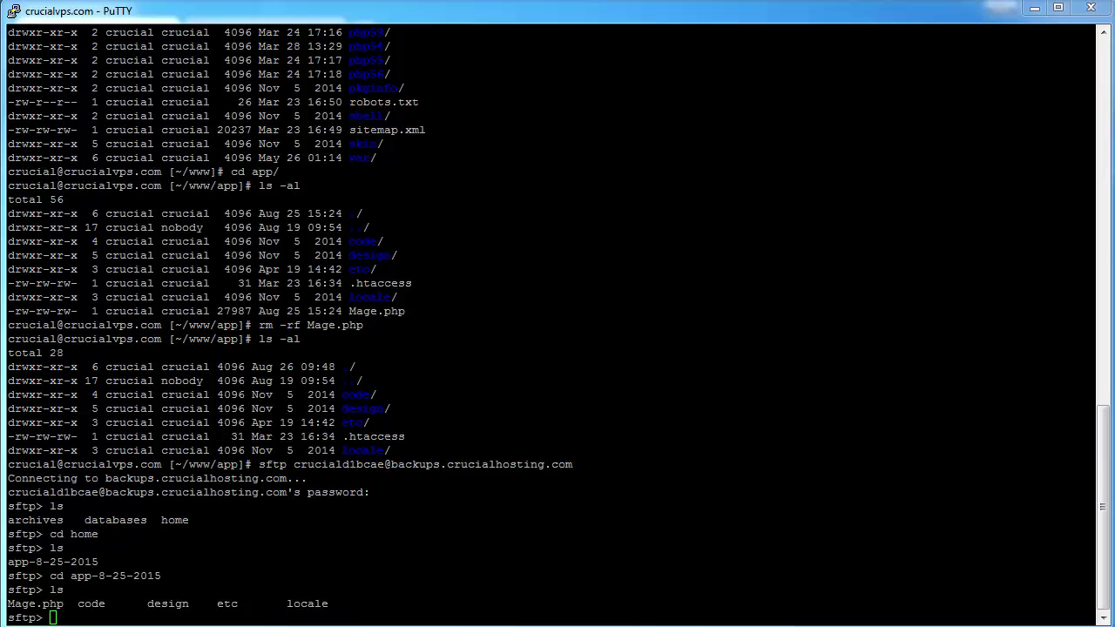
Step: Download Mage.php with get, exit SFTP, and verify it's back in app with ls -al
text(get Mage.php)
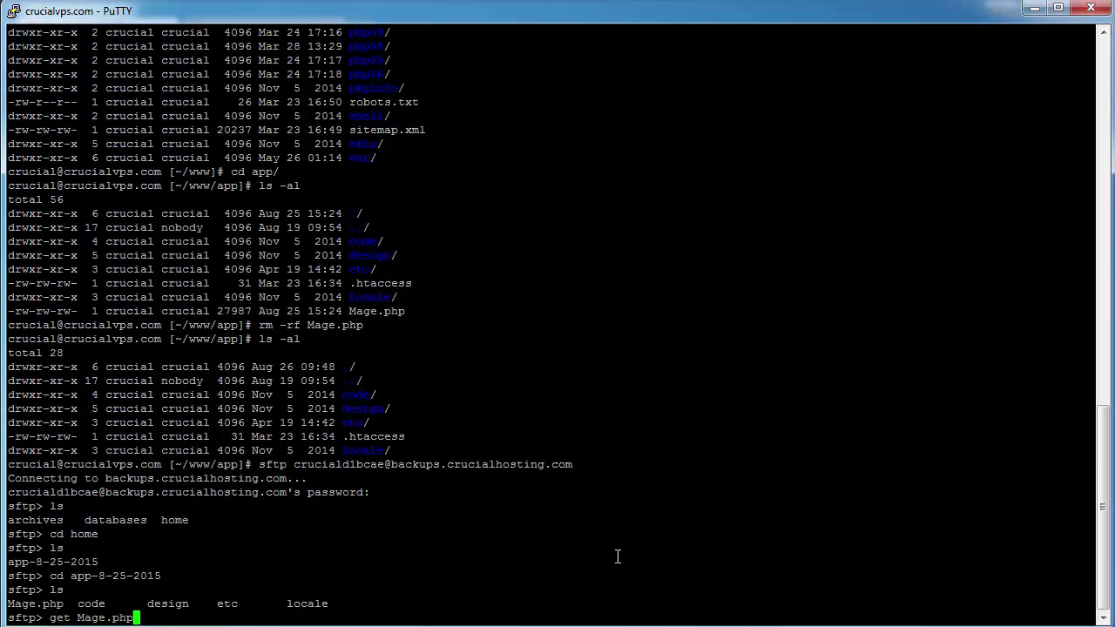
key(Return)
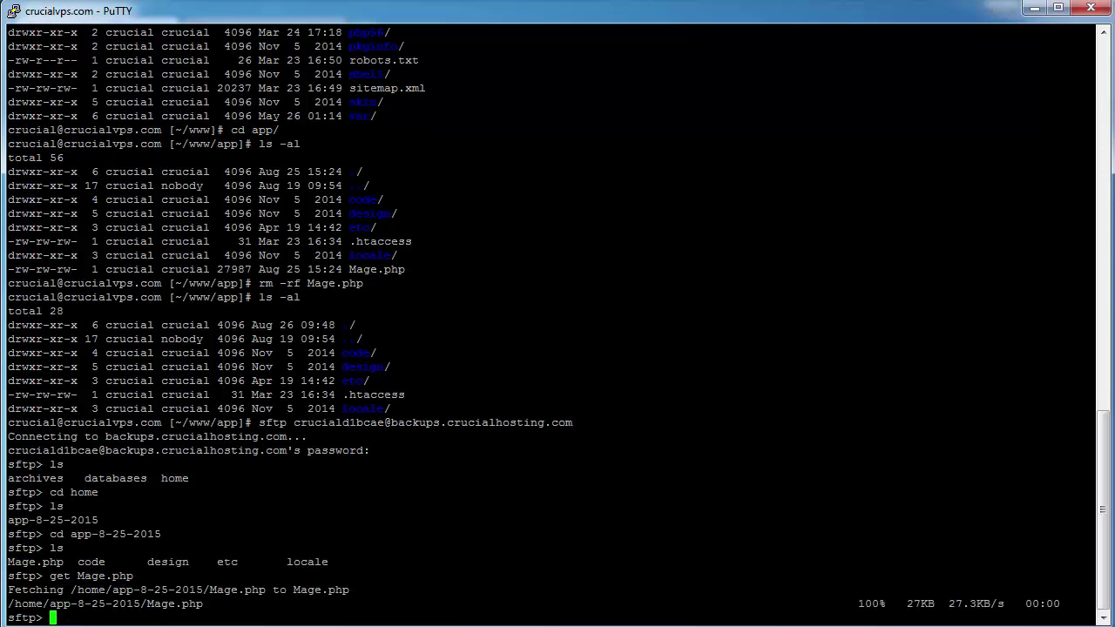
text(exit)
key(Return)
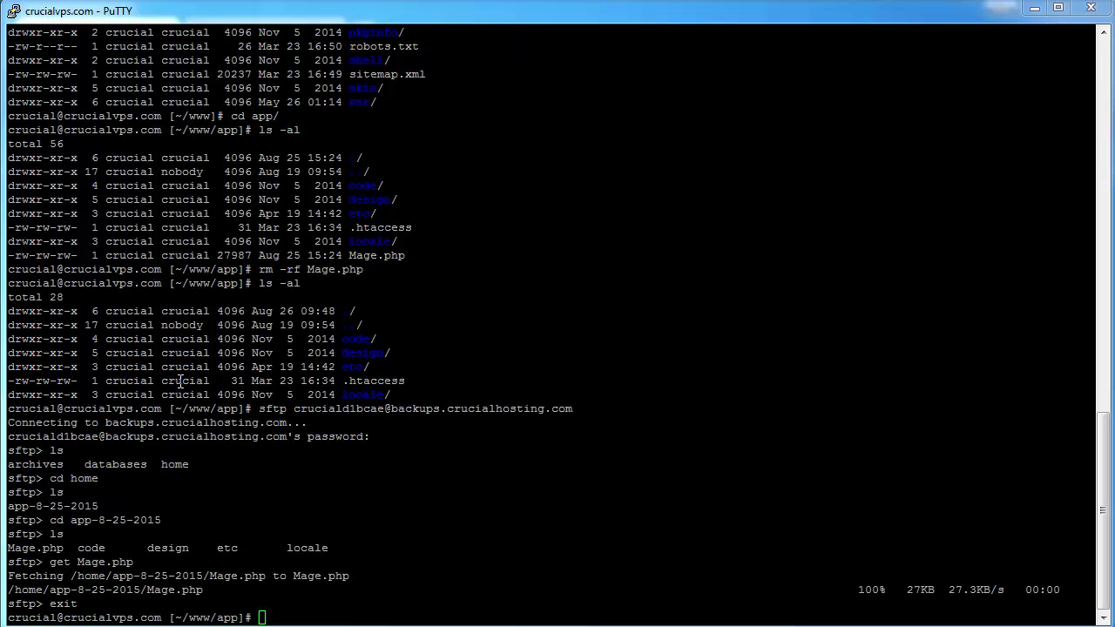
text(ls -al)
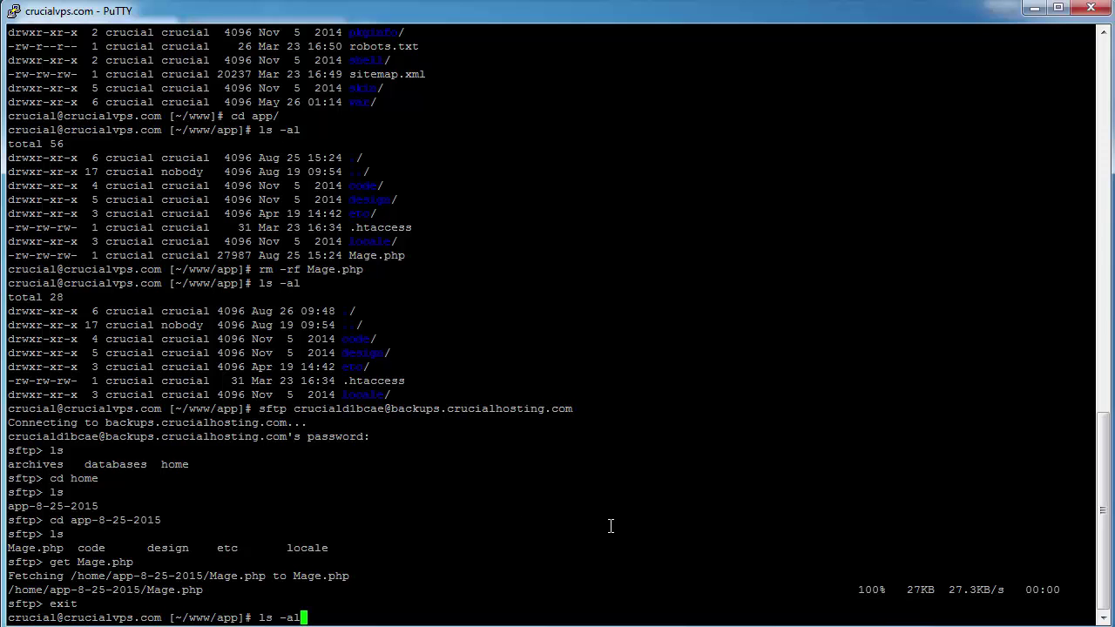
key(Return)
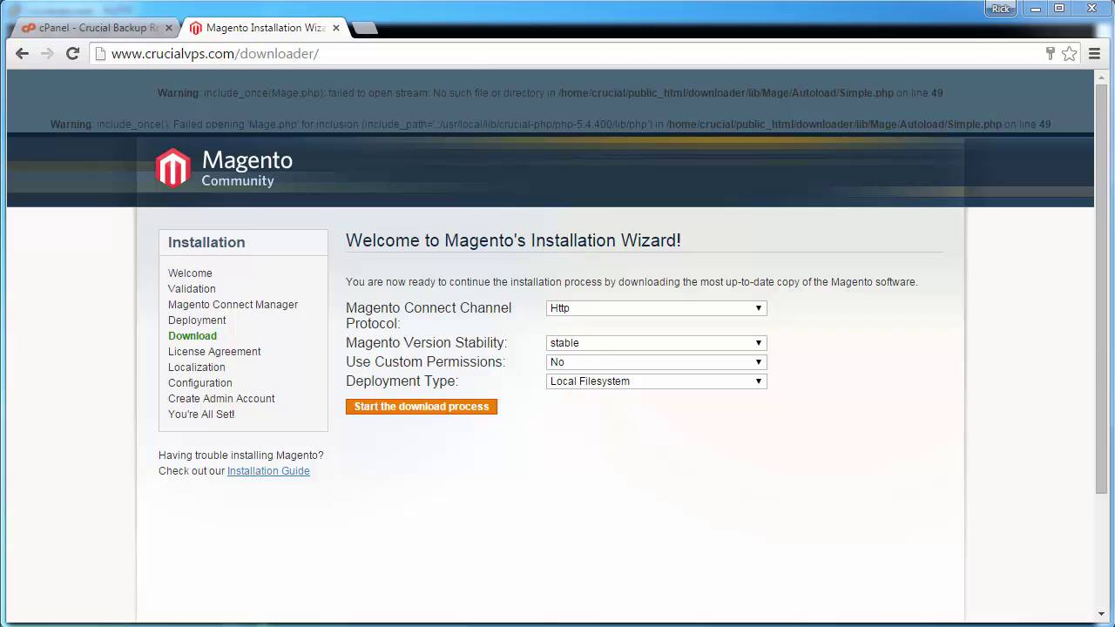
click(258, 55)
key(End)
key(BackSpace)
key(BackSpace)
key(BackSpace)
key(BackSpace)
key(BackSpace)
key(BackSpace)
key(BackSpace)
key(BackSpace)
key(BackSpace)
key(BackSpace)
key(BackSpace)
key(BackSpace)
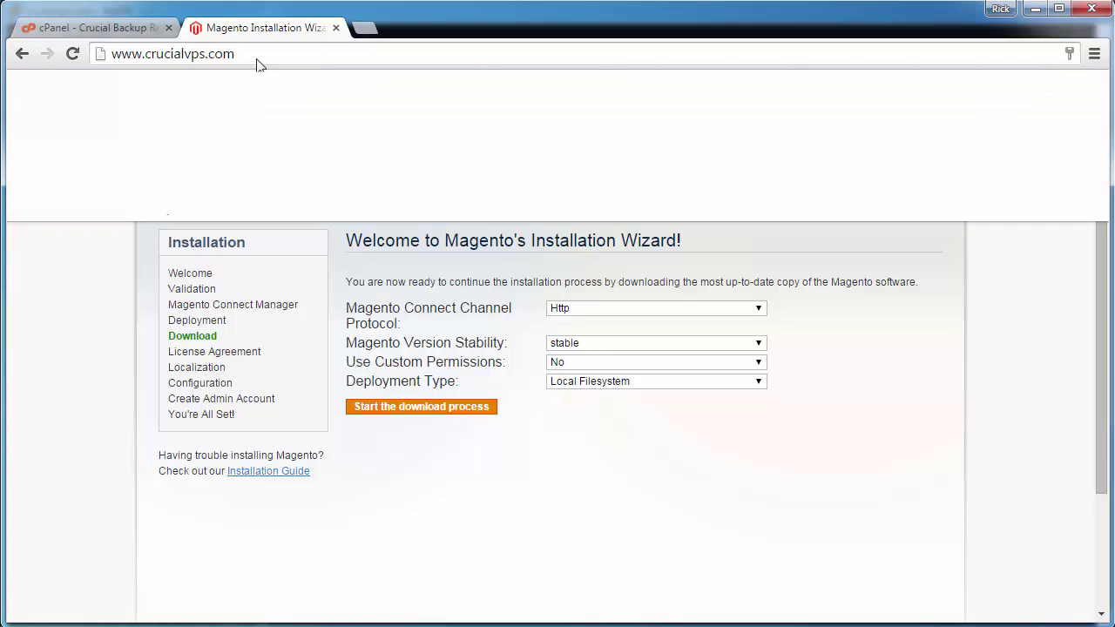
key(Return)
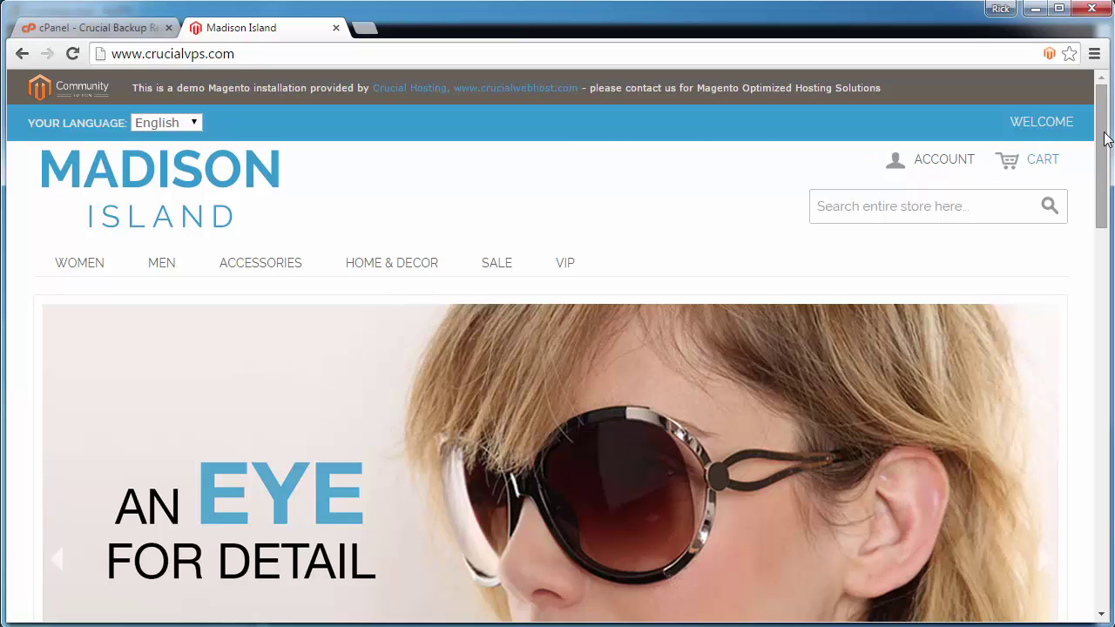
drag(1102, 136, 1103, 96)
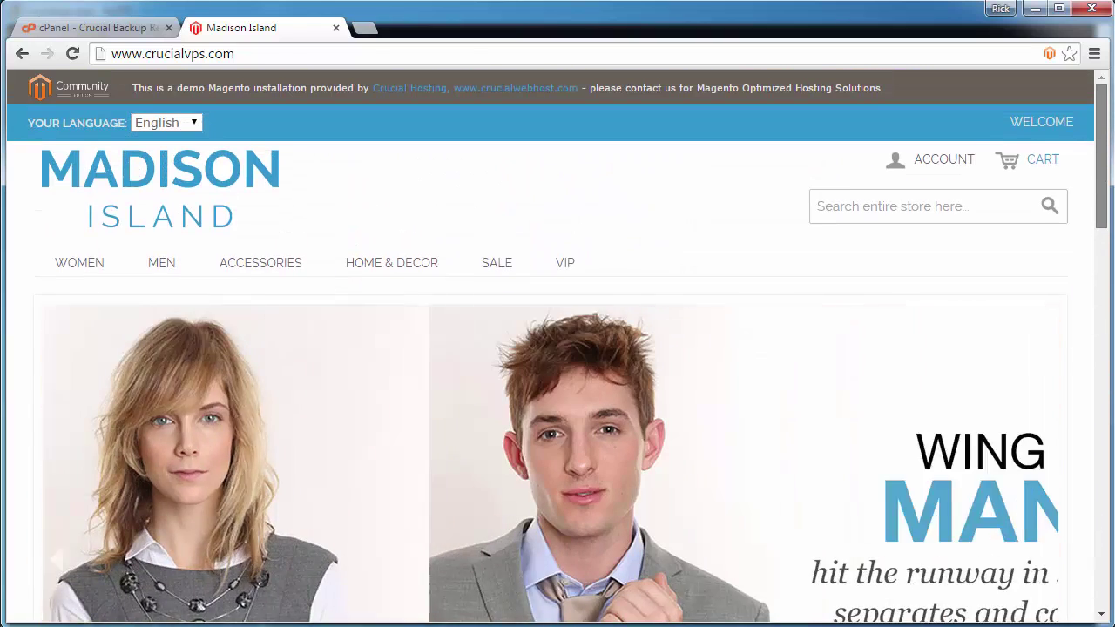